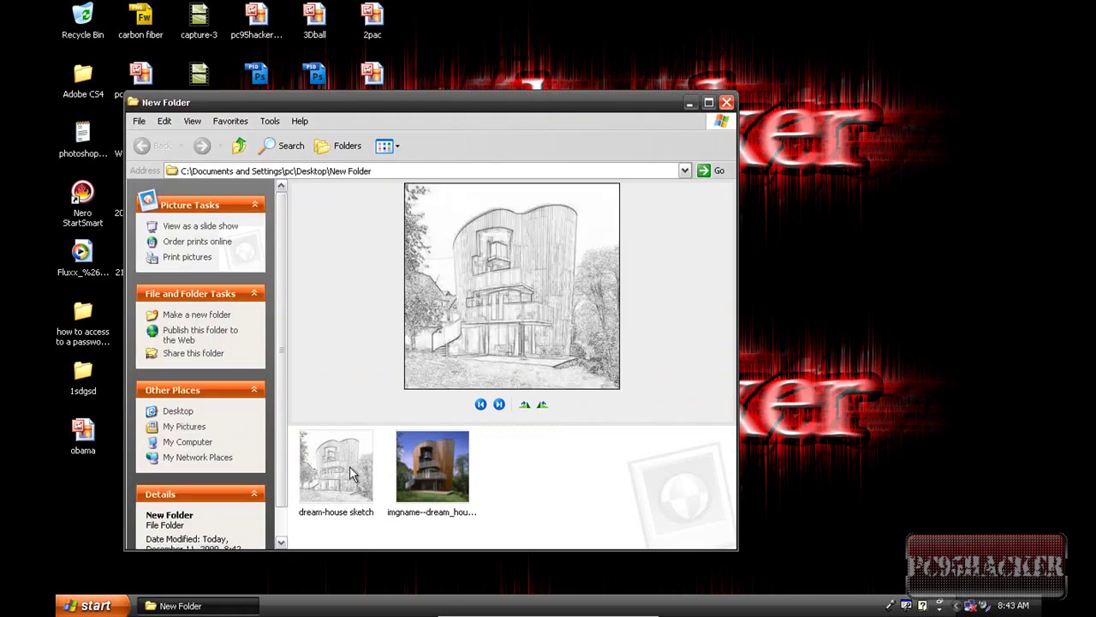
click(411, 459)
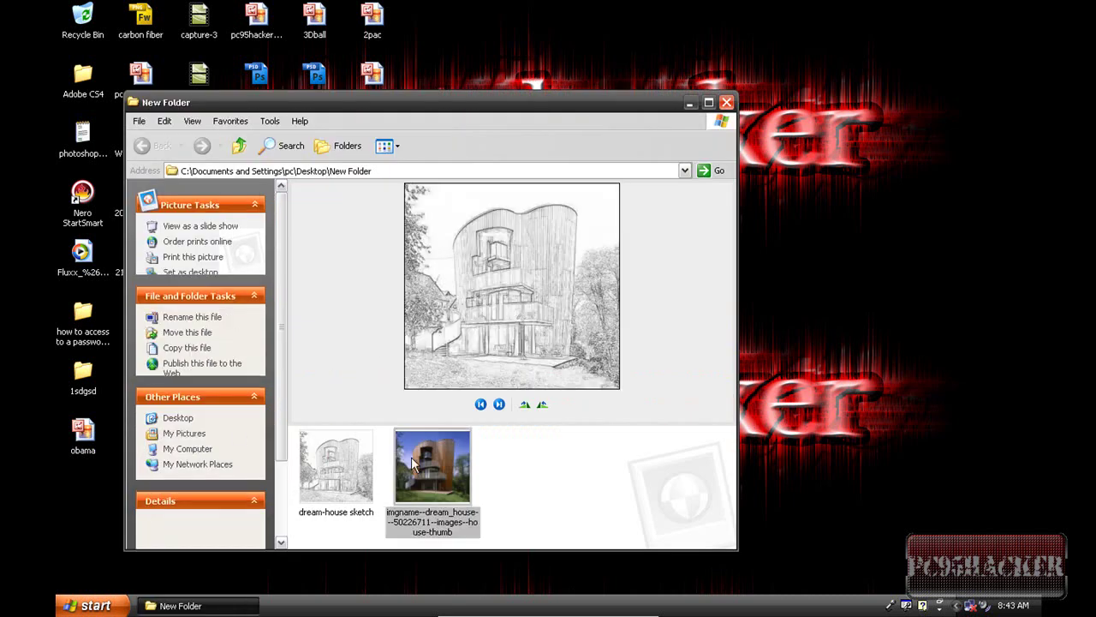
double_click(411, 456)
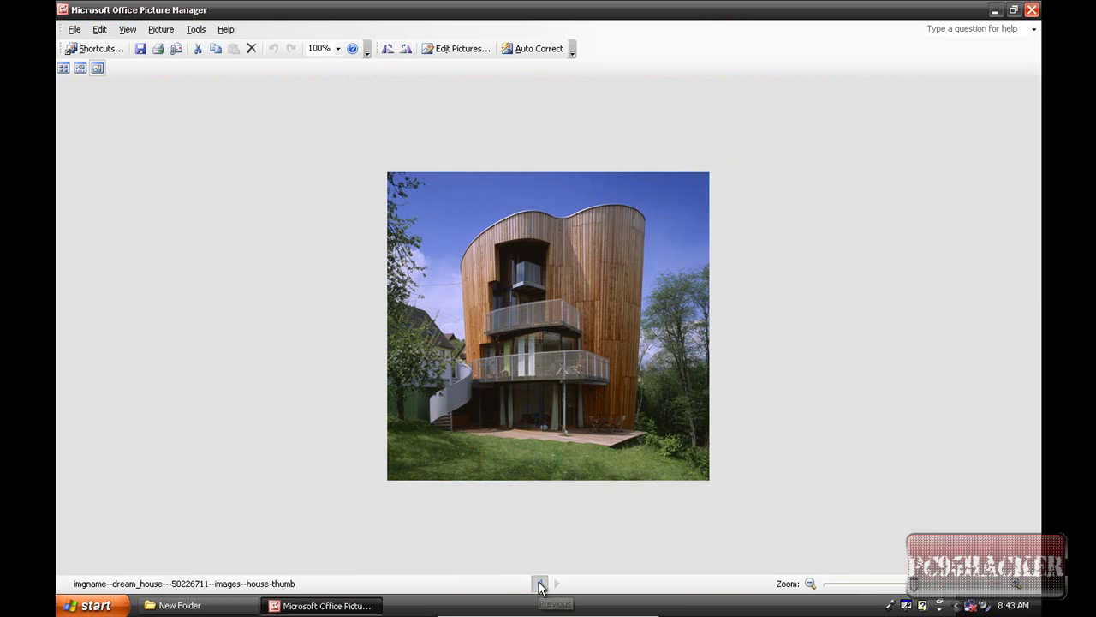
click(540, 584)
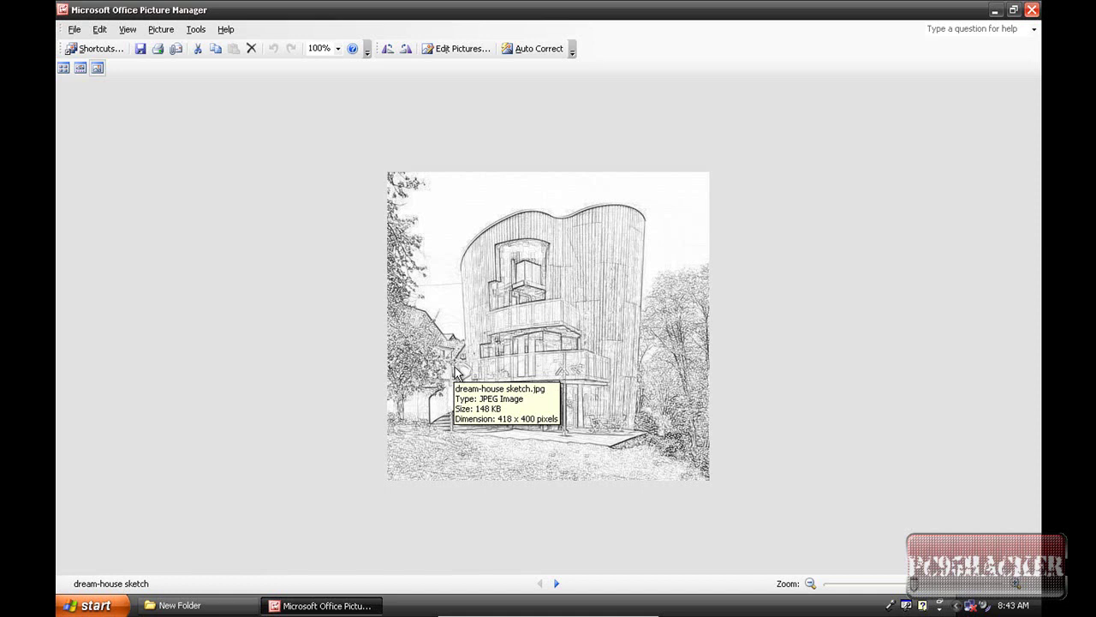
key(alt+F4)
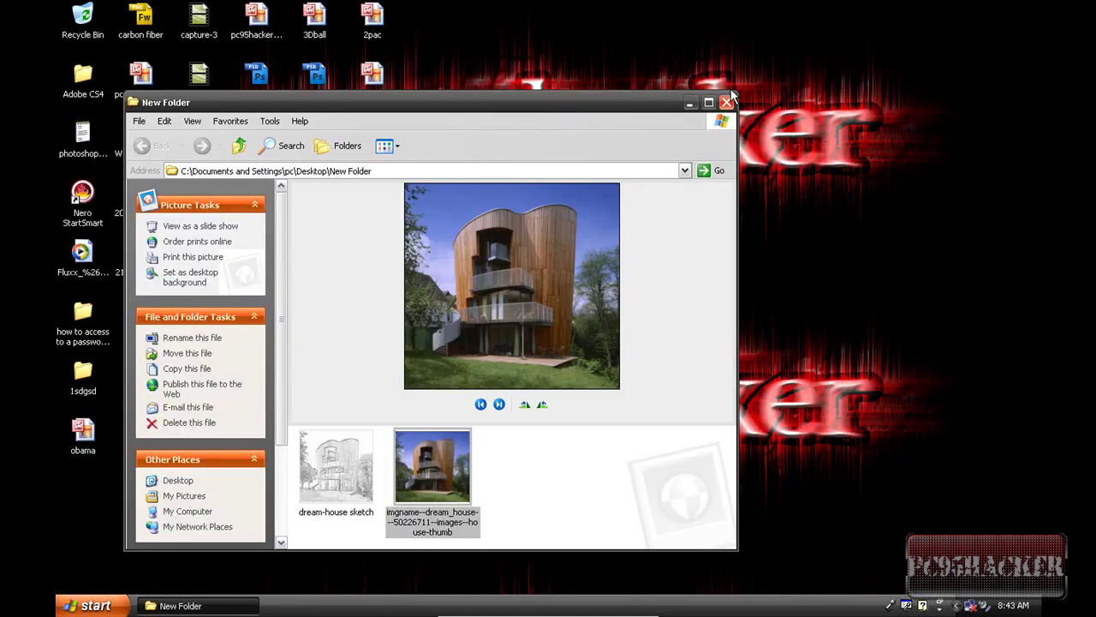
Step: Launch Photoshop CS4 and open the colour dream-house thumbnail JPG from New Folder
click(727, 102)
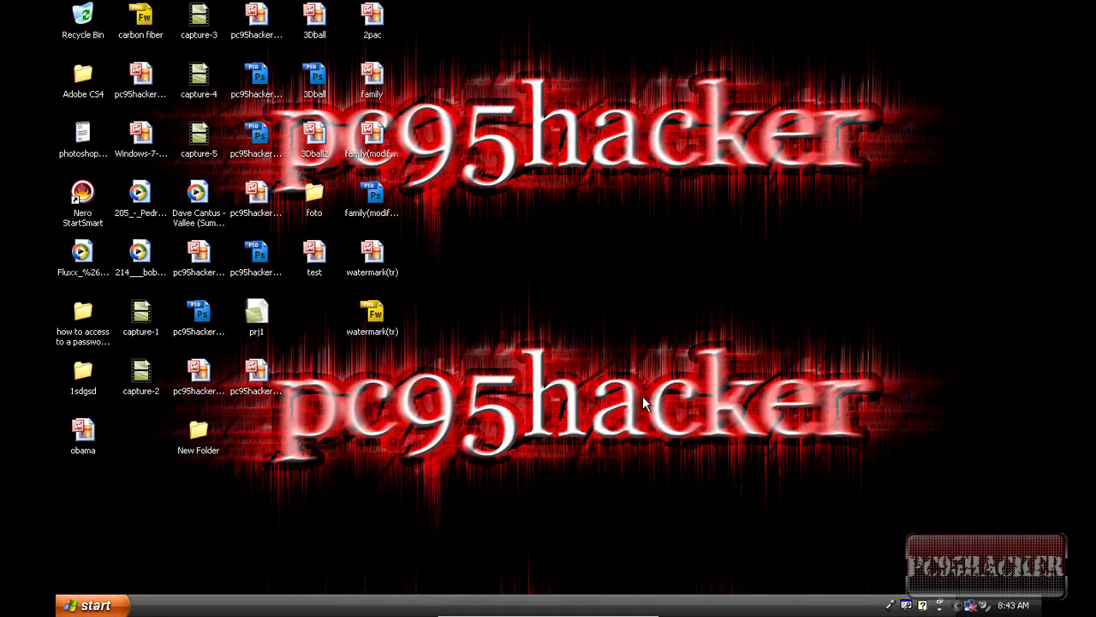
mouse_move(711, 33)
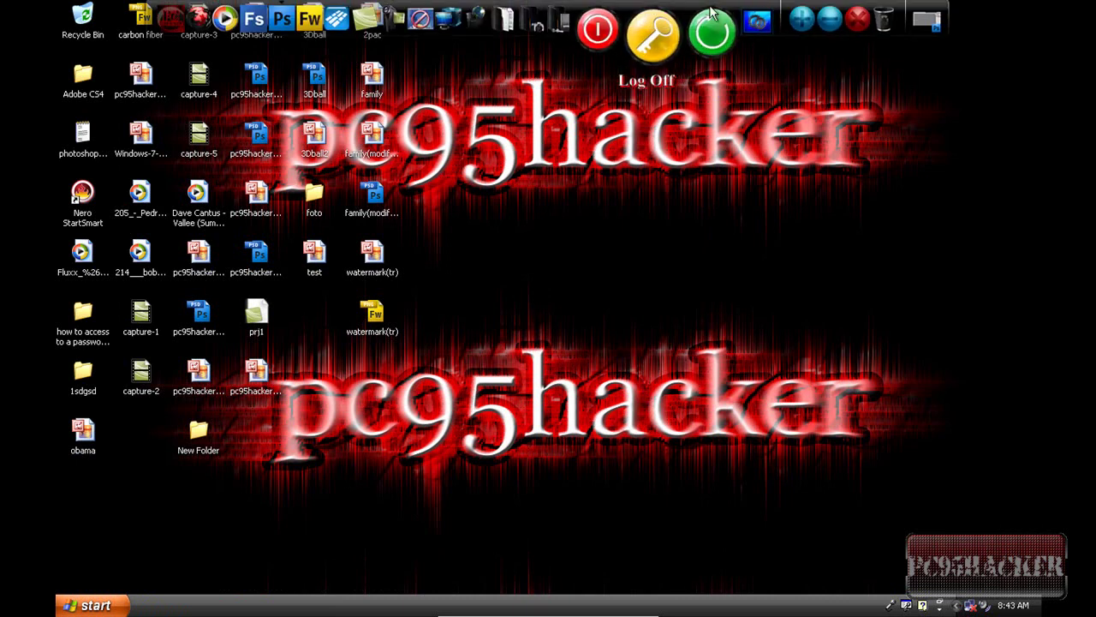
click(878, 33)
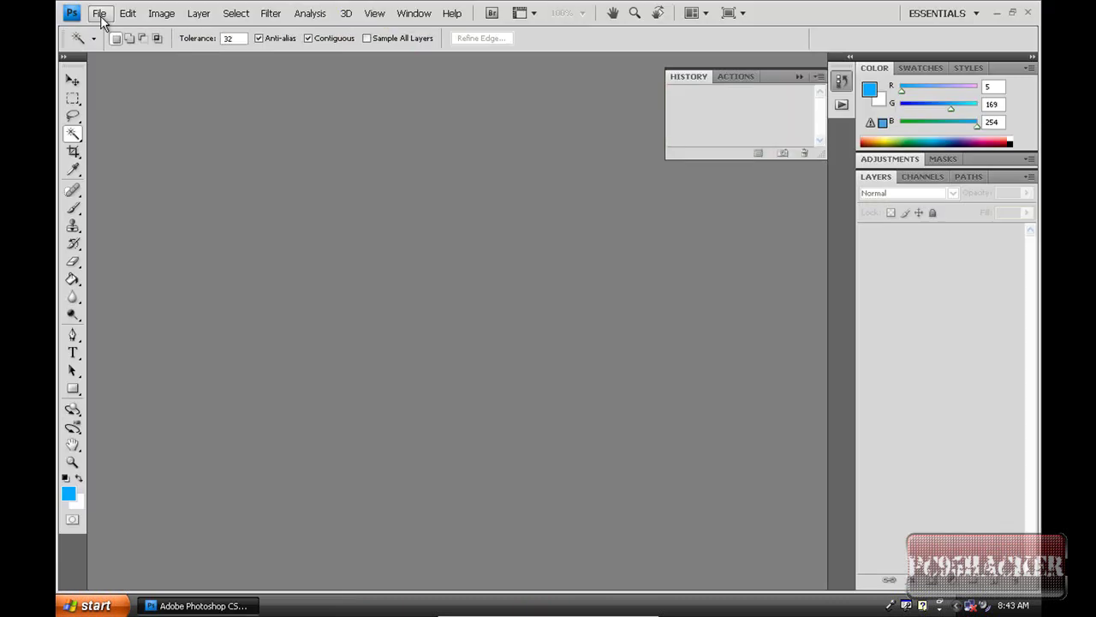
click(99, 14)
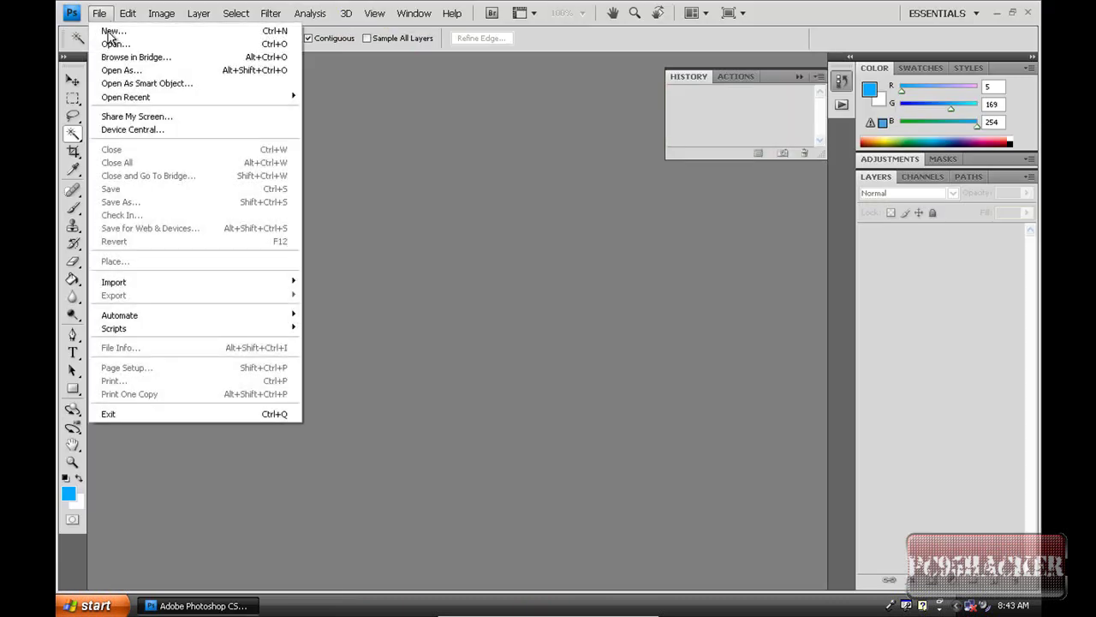
click(111, 41)
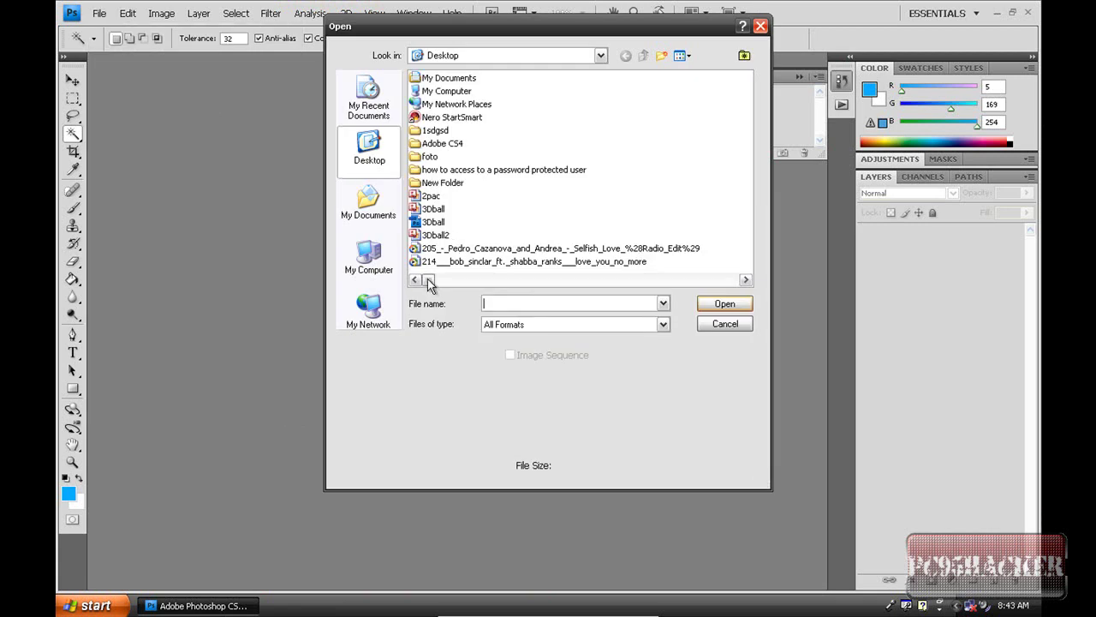
double_click(437, 183)
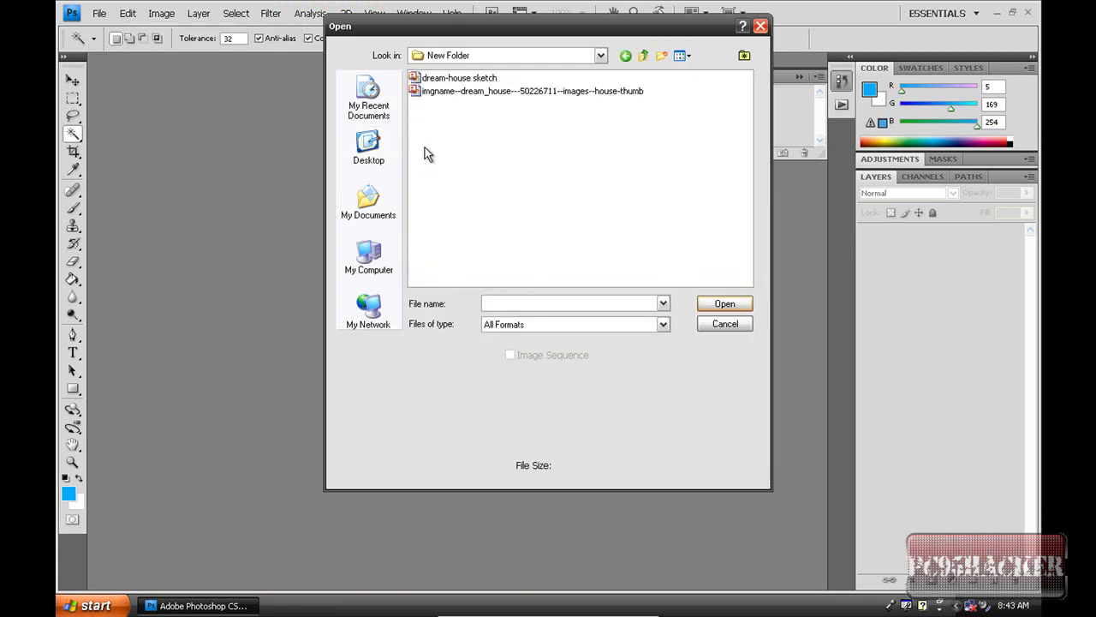
click(431, 91)
click(708, 304)
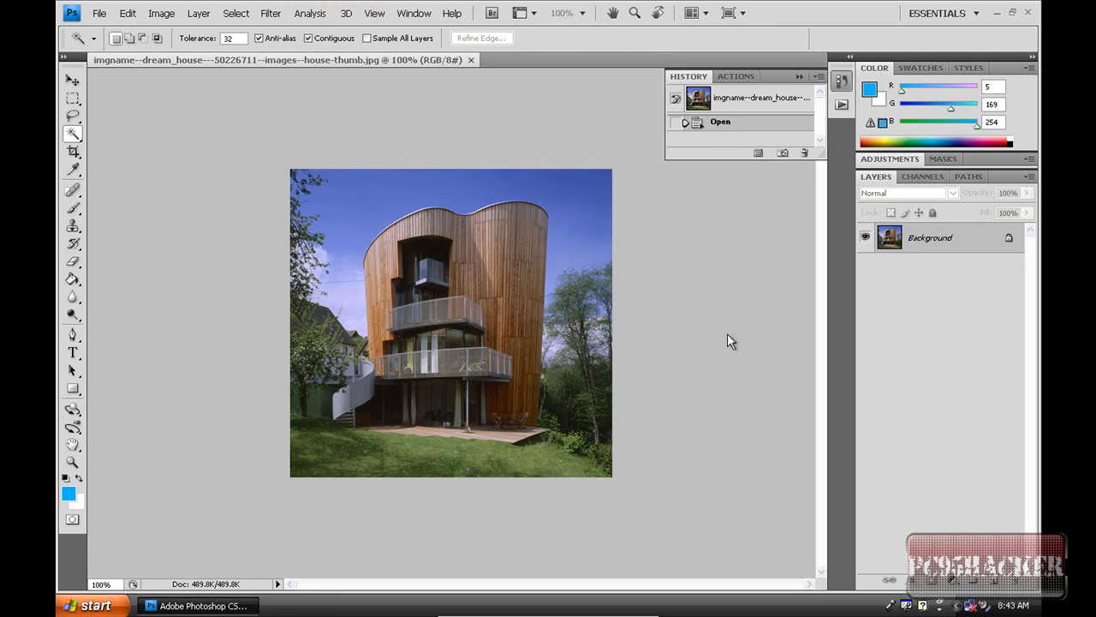
Step: Stack a grayscale copy and an inverted grayscale copy in Color Dodge mode above Background
key(ctrl+j)
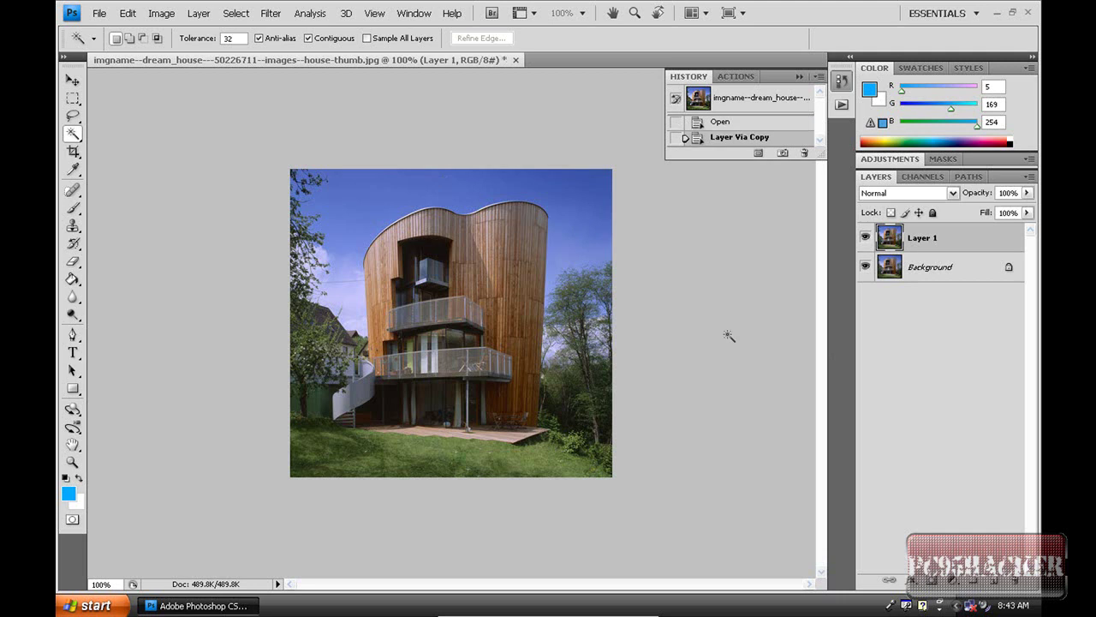
key(ctrl+shift+u)
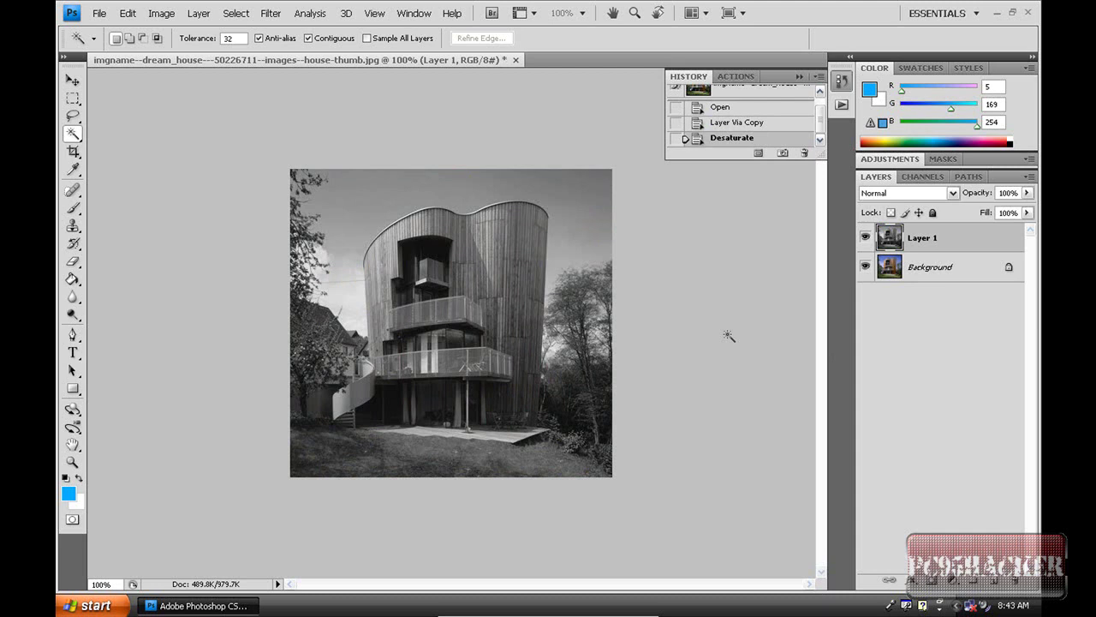
key(ctrl+j)
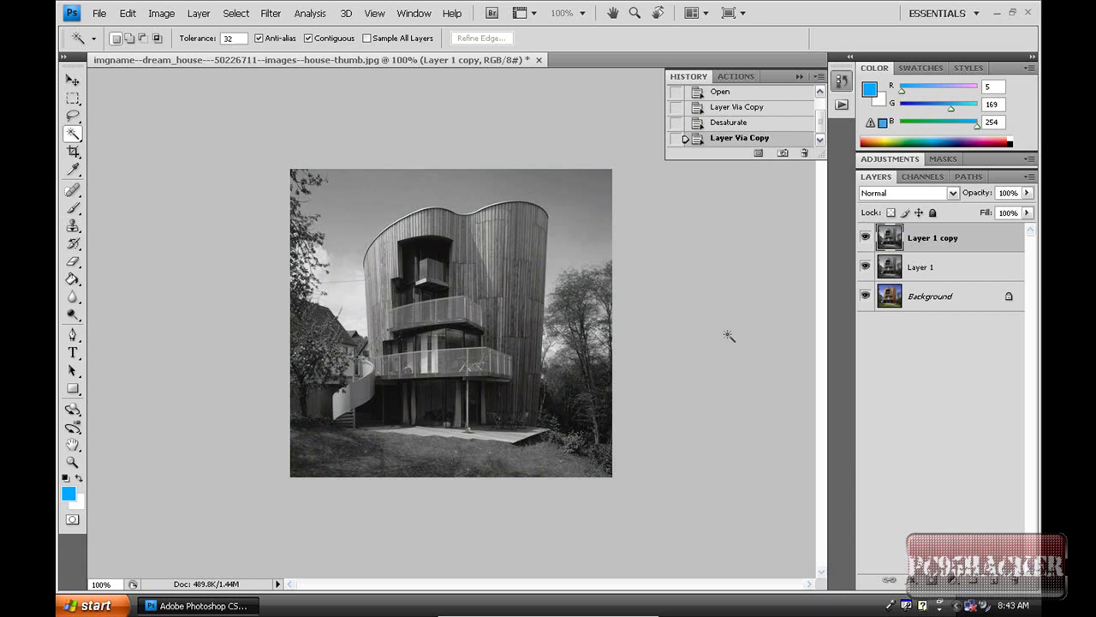
key(ctrl+i)
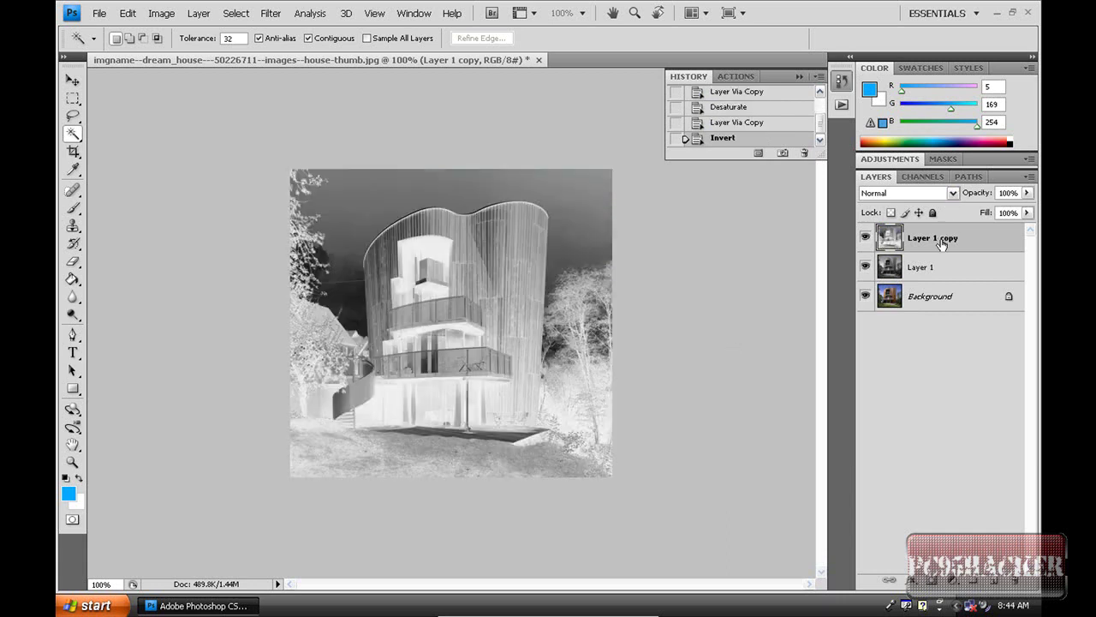
click(952, 194)
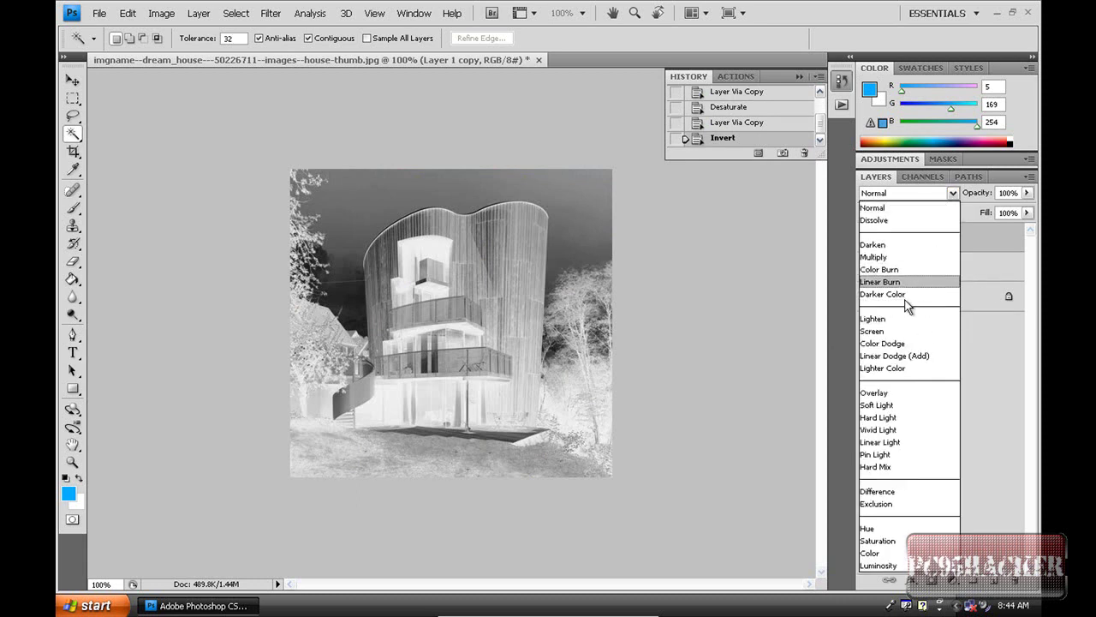
click(908, 344)
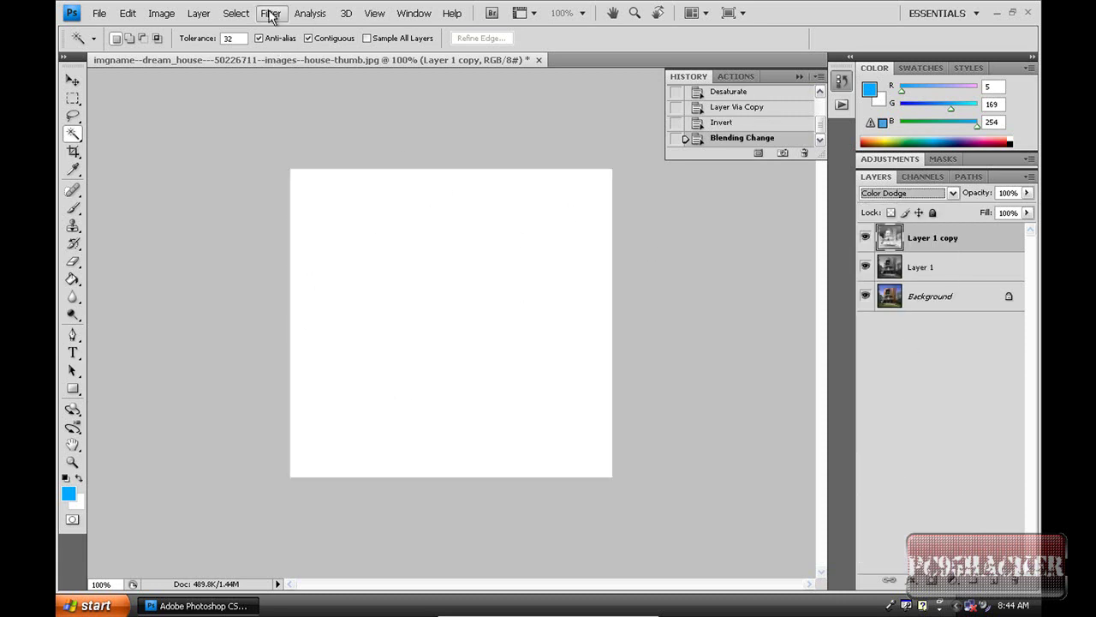
Step: Apply the Minimum filter with a 2-pixel radius to the top layer
click(270, 13)
mouse_move(334, 275)
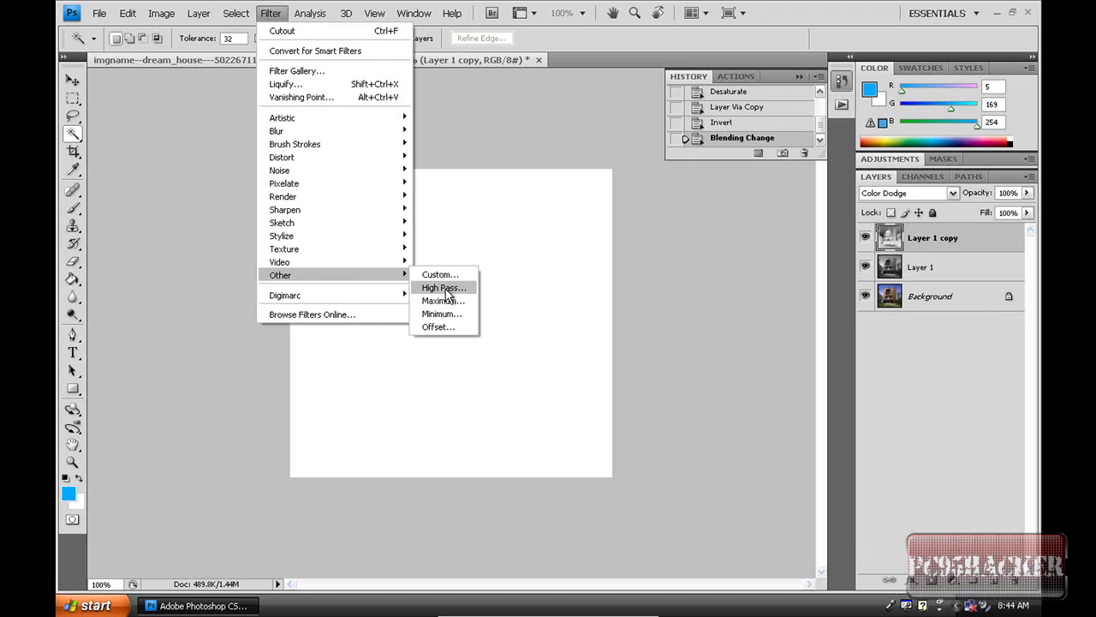
click(451, 314)
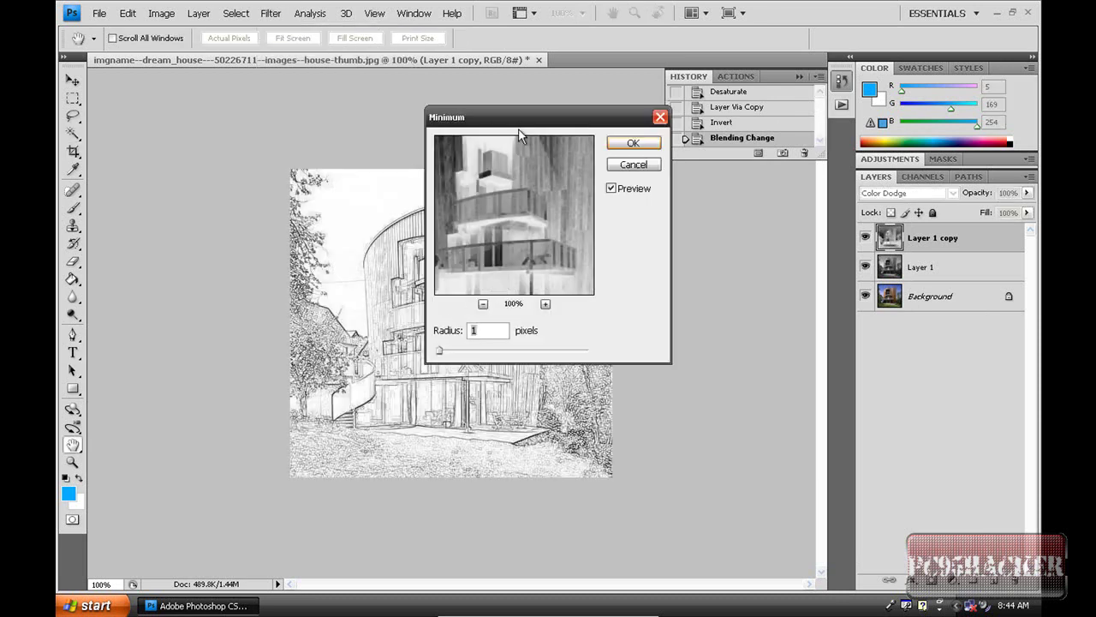
drag(514, 120, 734, 224)
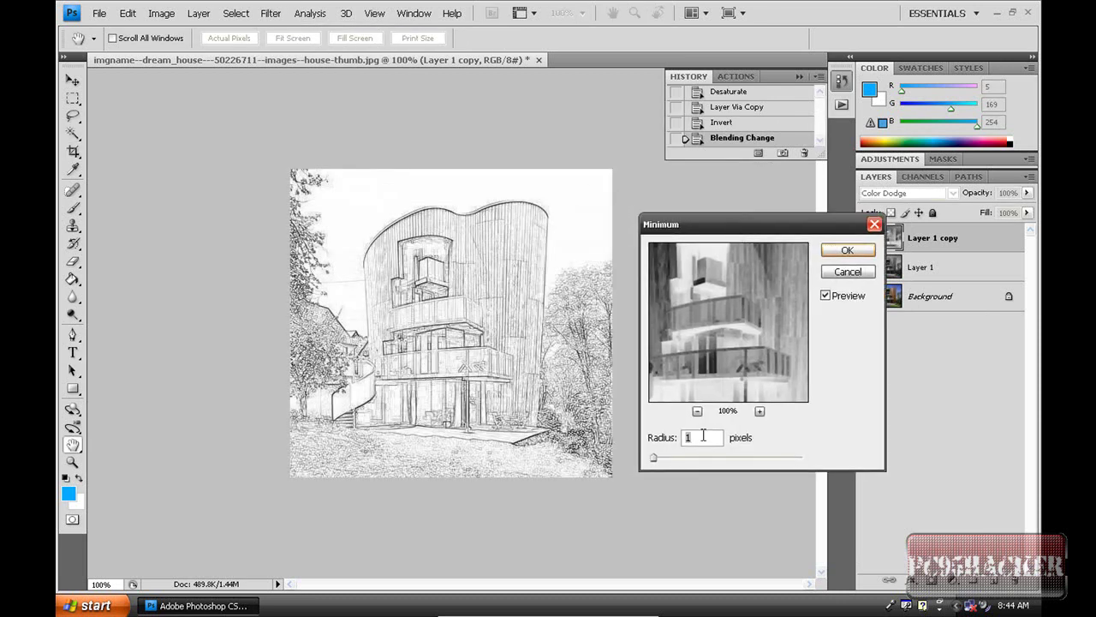
drag(652, 460, 656, 460)
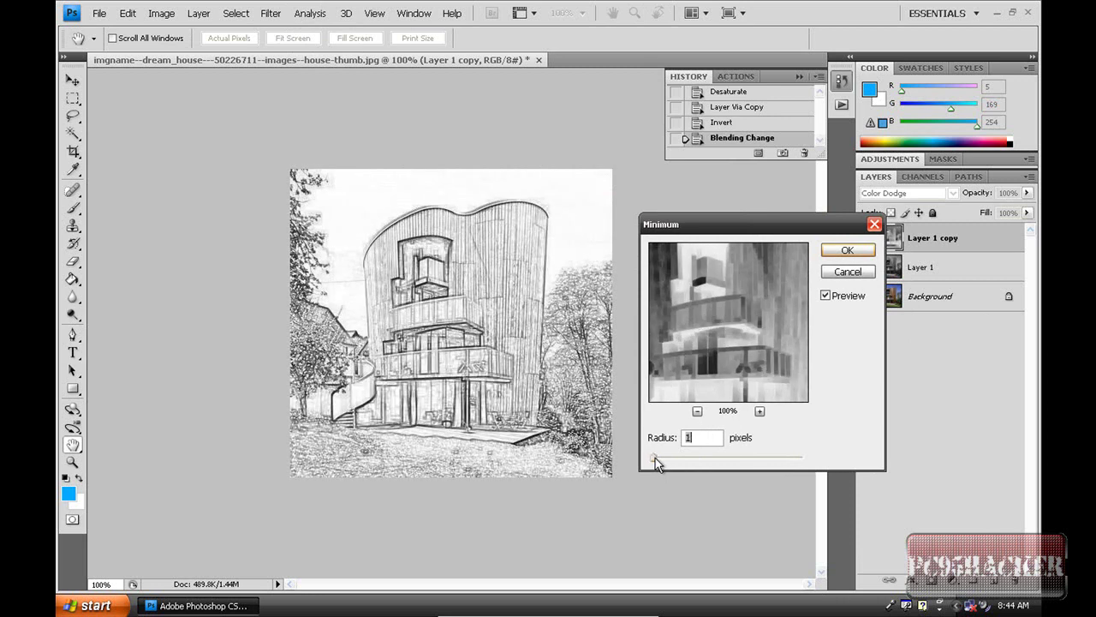
drag(656, 462, 657, 463)
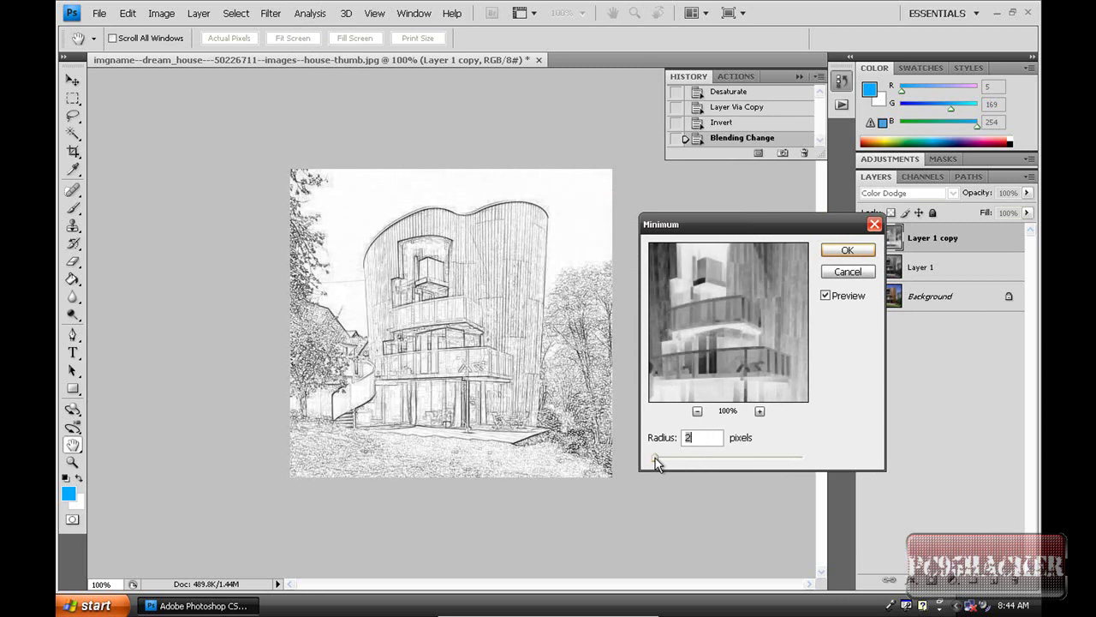
click(849, 250)
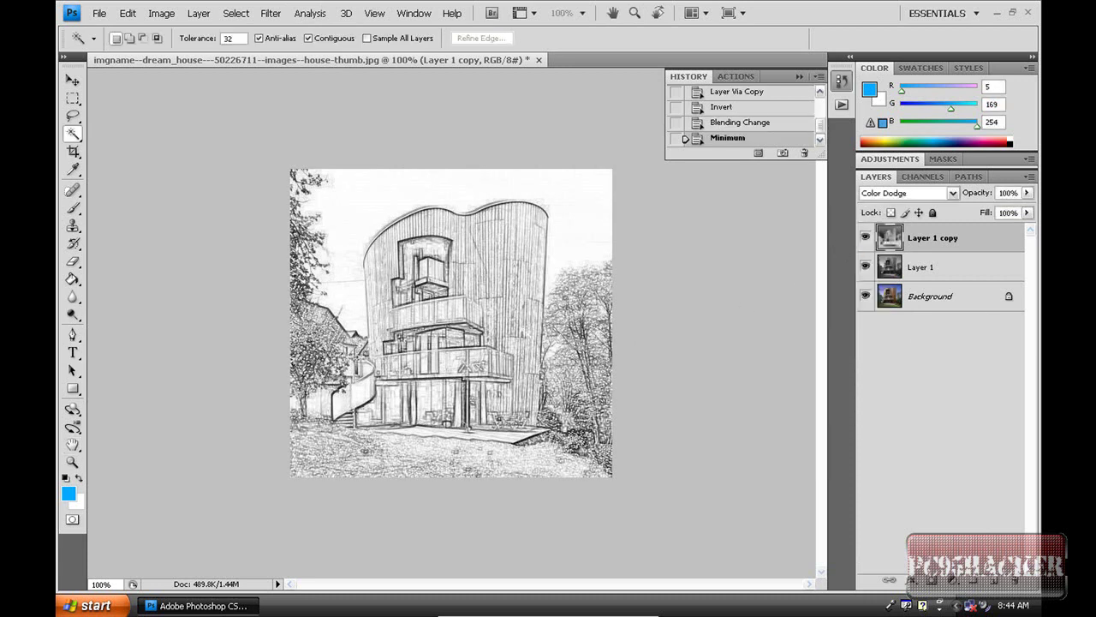
click(101, 13)
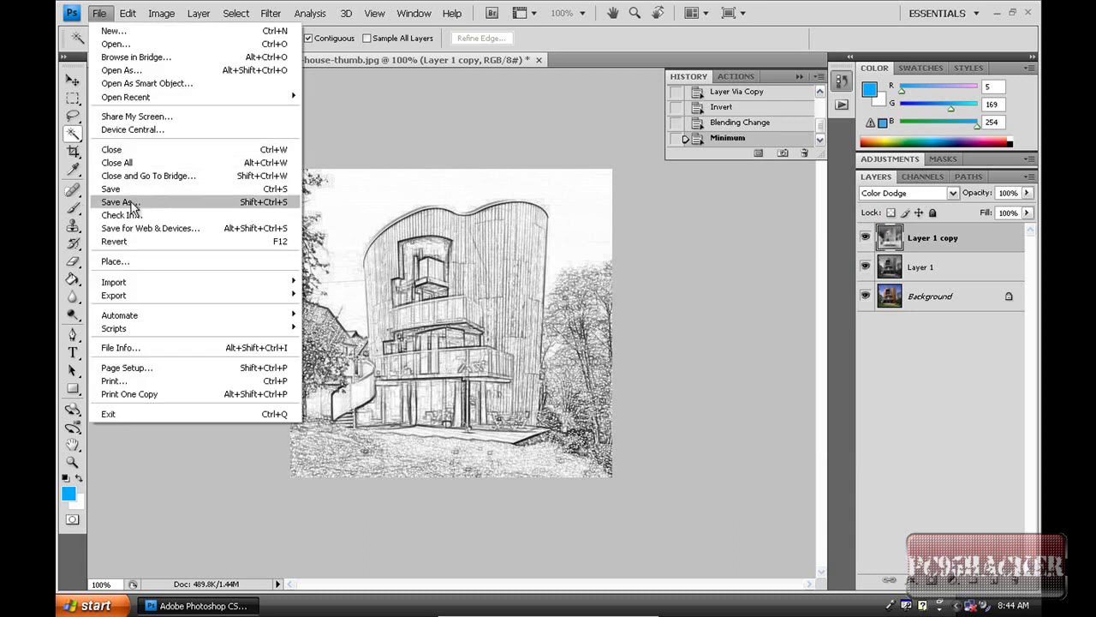
click(52, 200)
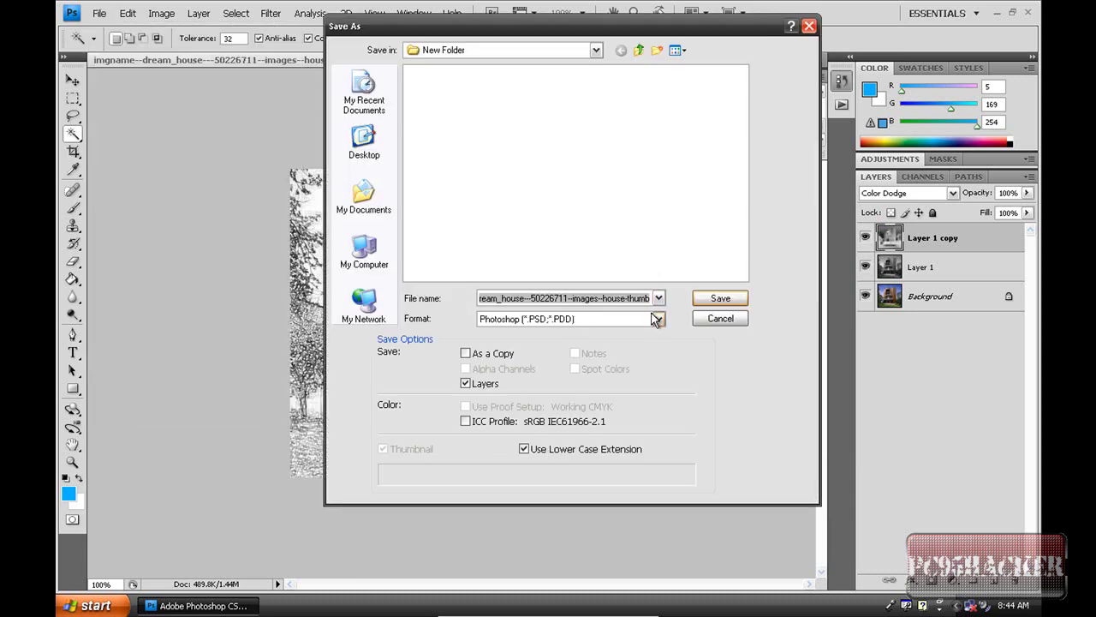
click(657, 319)
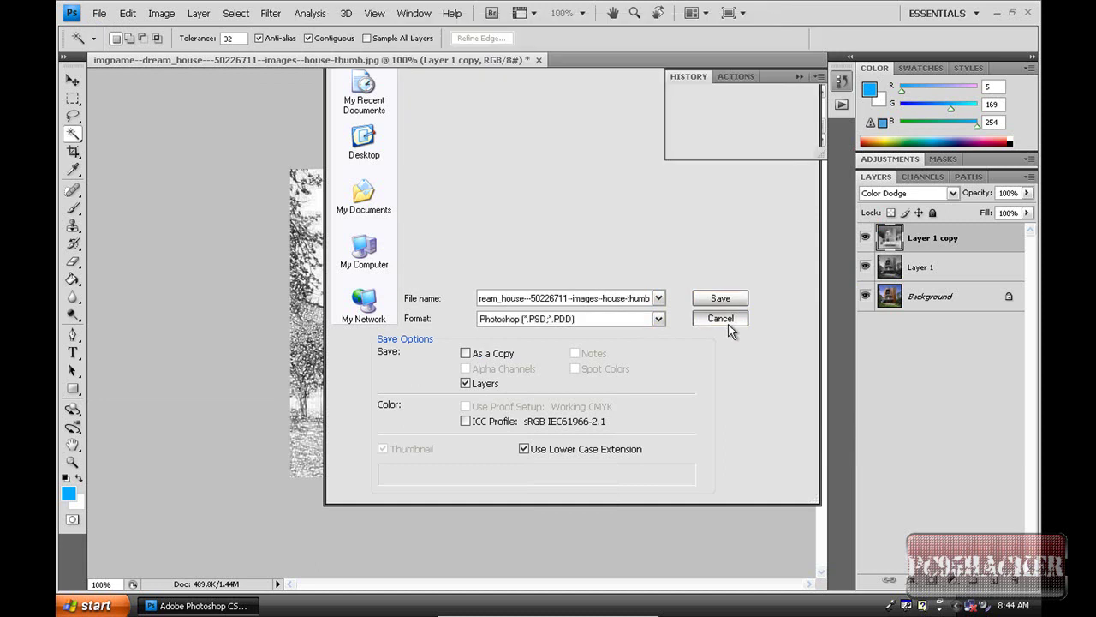
click(724, 321)
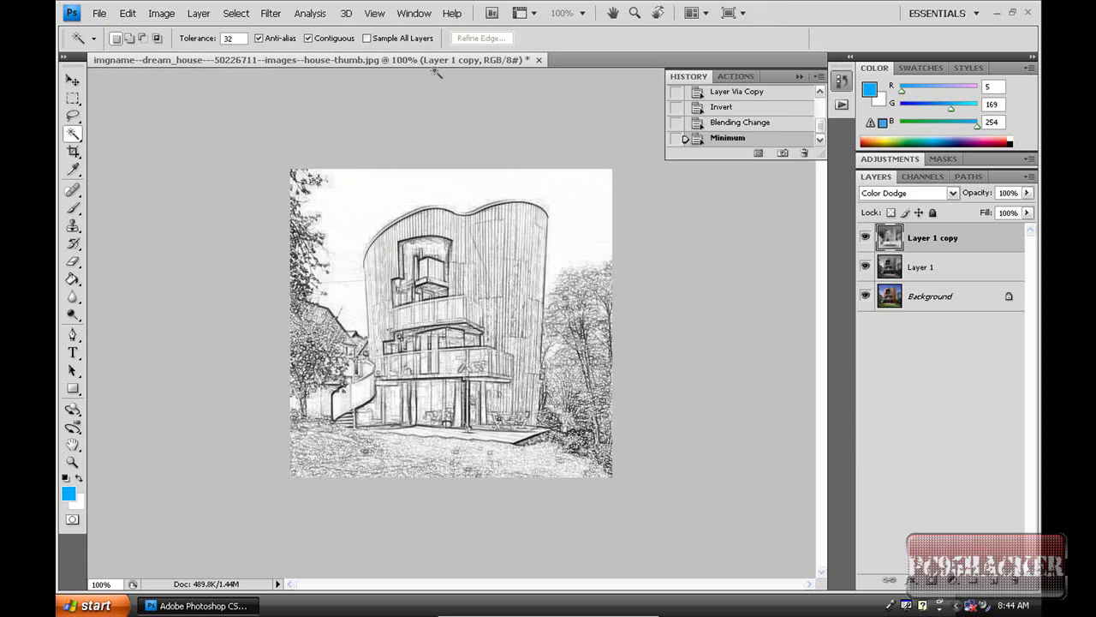
Step: Open obama.jpg from the Desktop as a second document
click(100, 15)
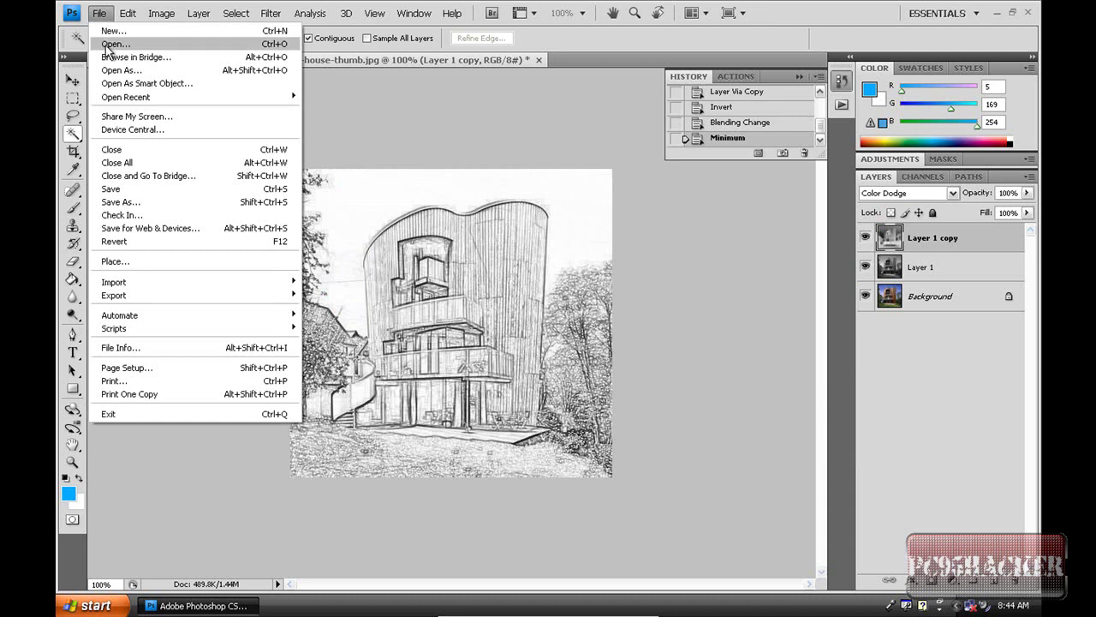
click(108, 45)
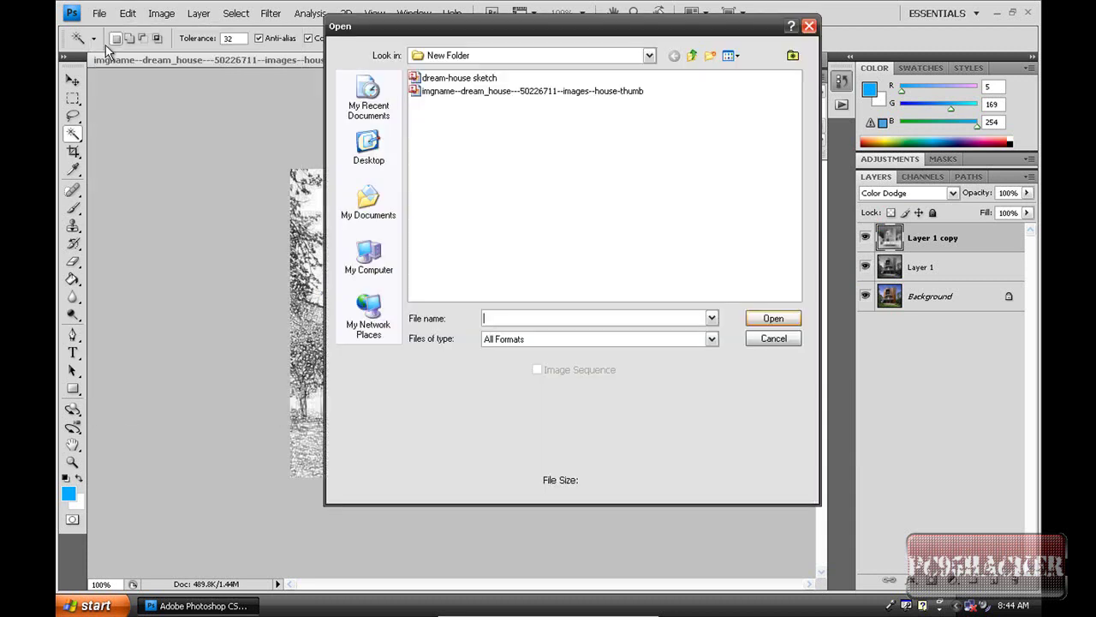
click(692, 55)
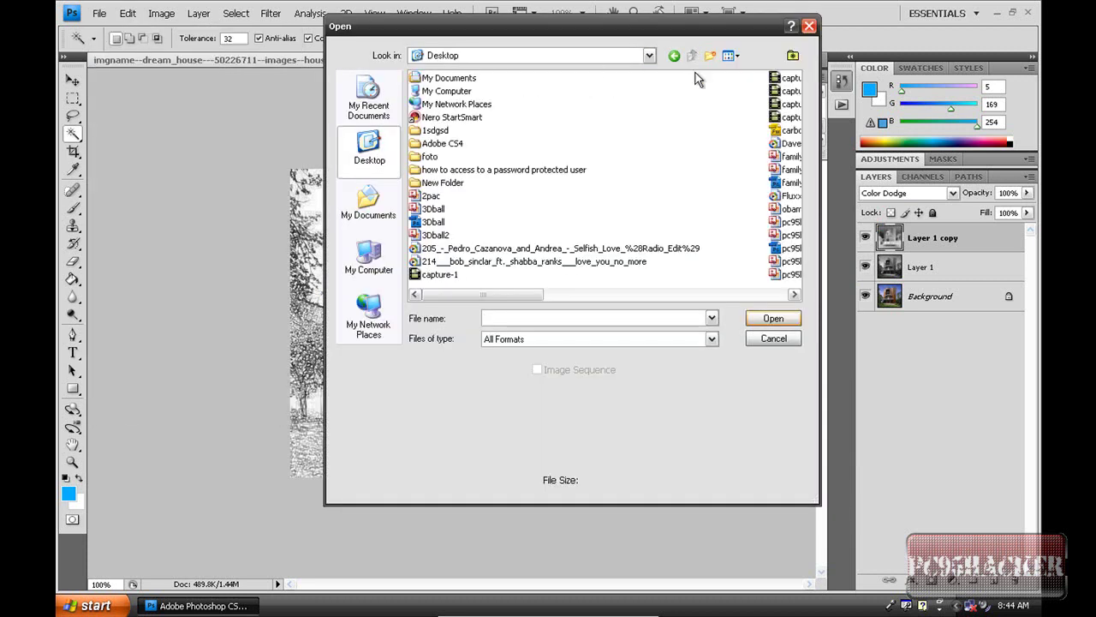
click(438, 236)
scroll(440, 240, down, 3)
double_click(440, 209)
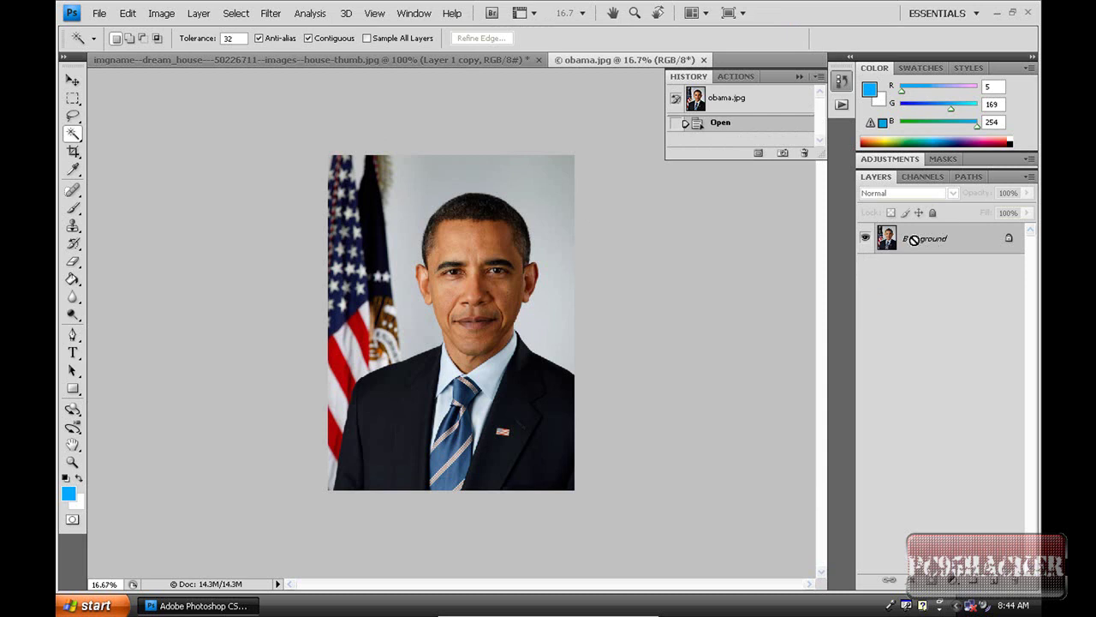
Step: Duplicate the portrait to Layer 1 and apply Poster Edges at thickness 2, intensity 1, posterization 2
key(ctrl+j)
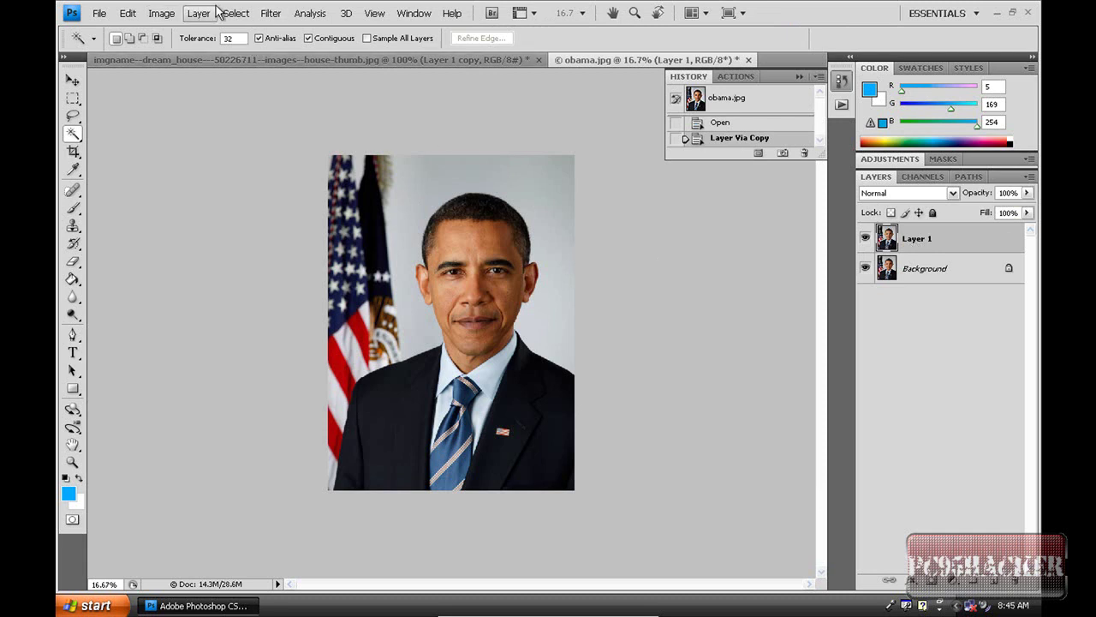
click(270, 12)
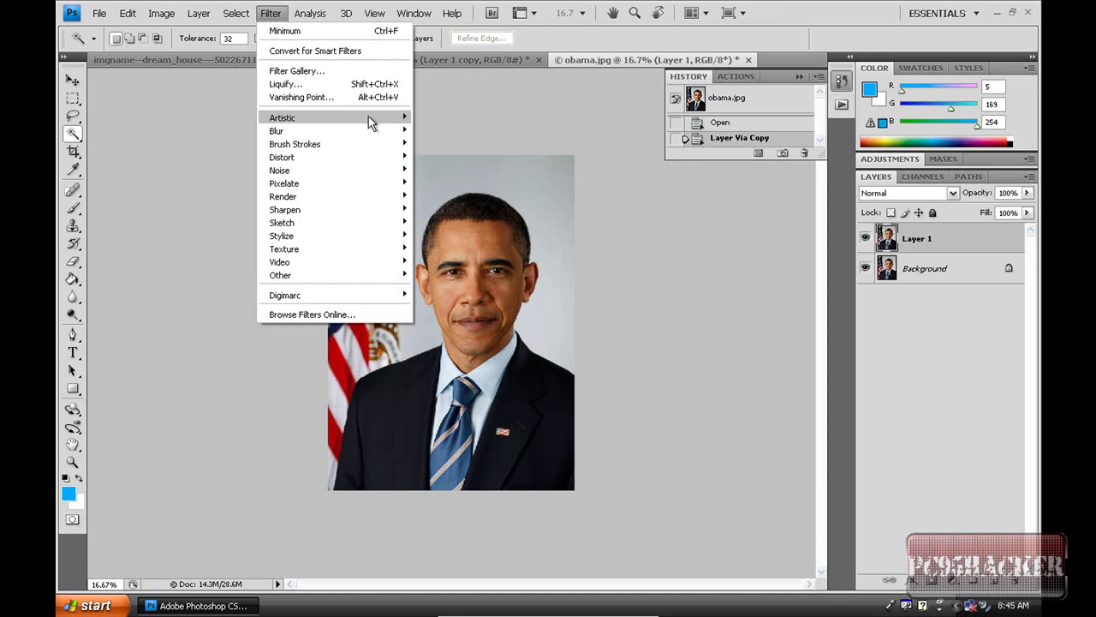
mouse_move(282, 117)
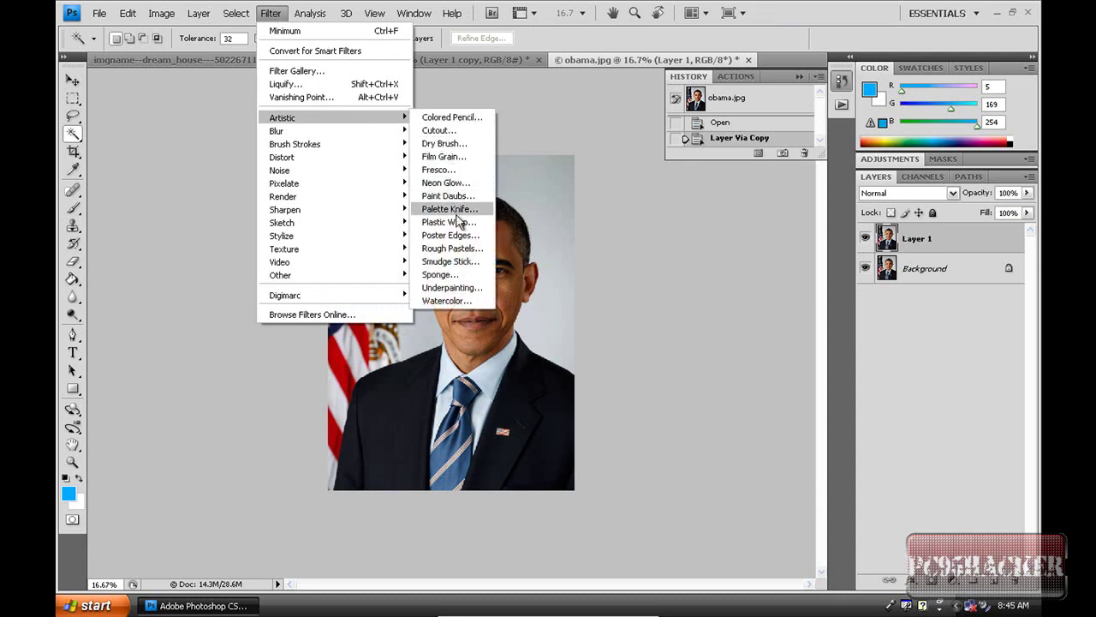
click(454, 237)
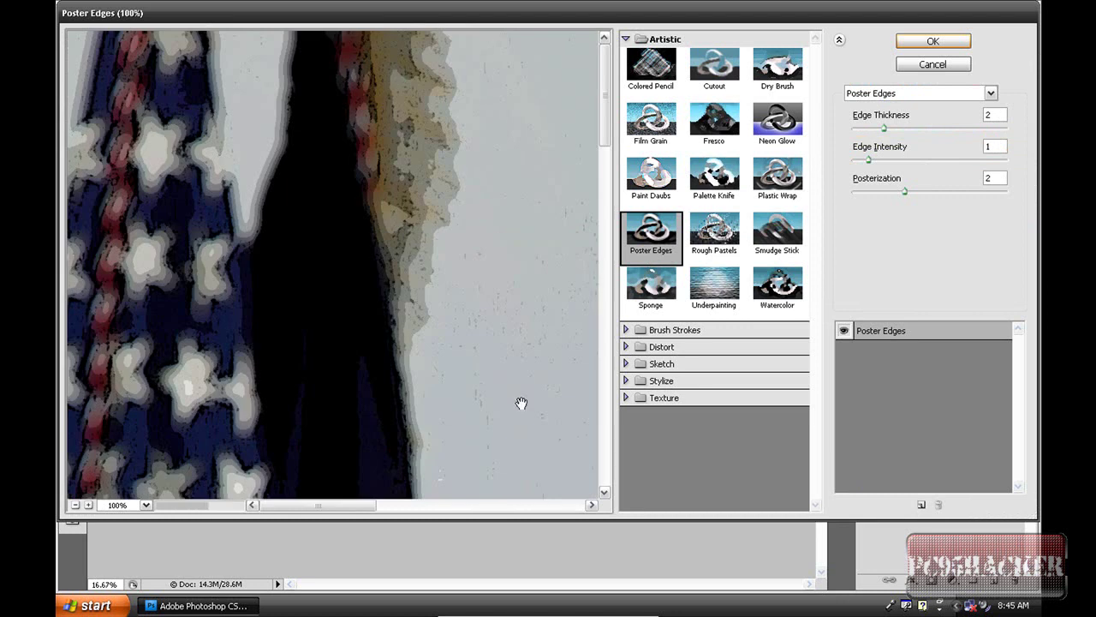
click(933, 41)
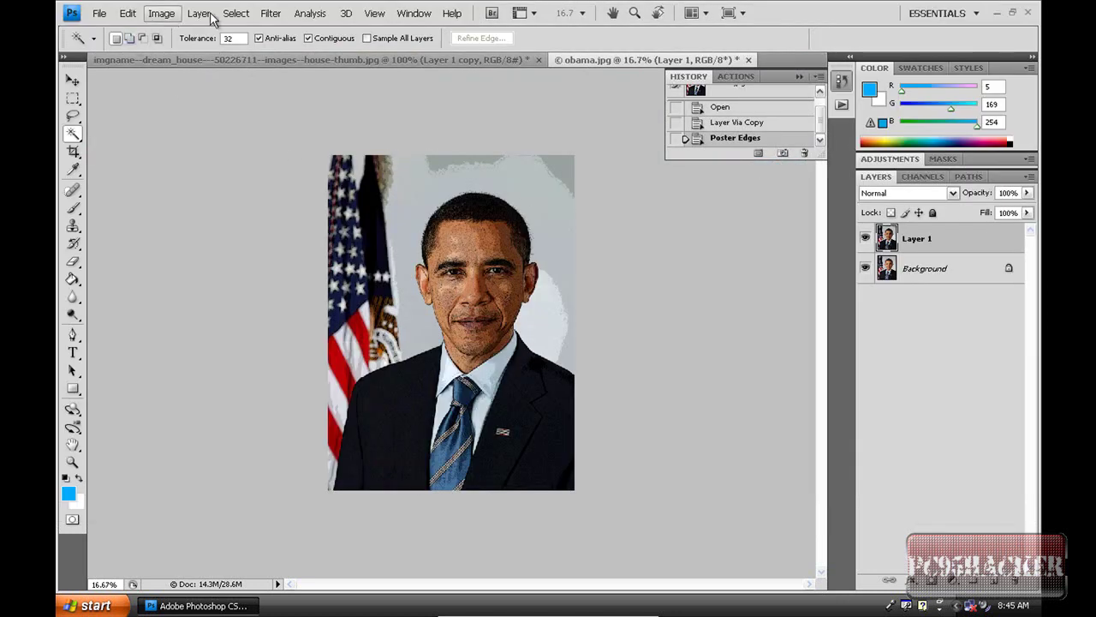
Step: Adjust Layer 1's Brightness/Contrast to brightness 10 and contrast 30
click(161, 13)
mouse_move(180, 51)
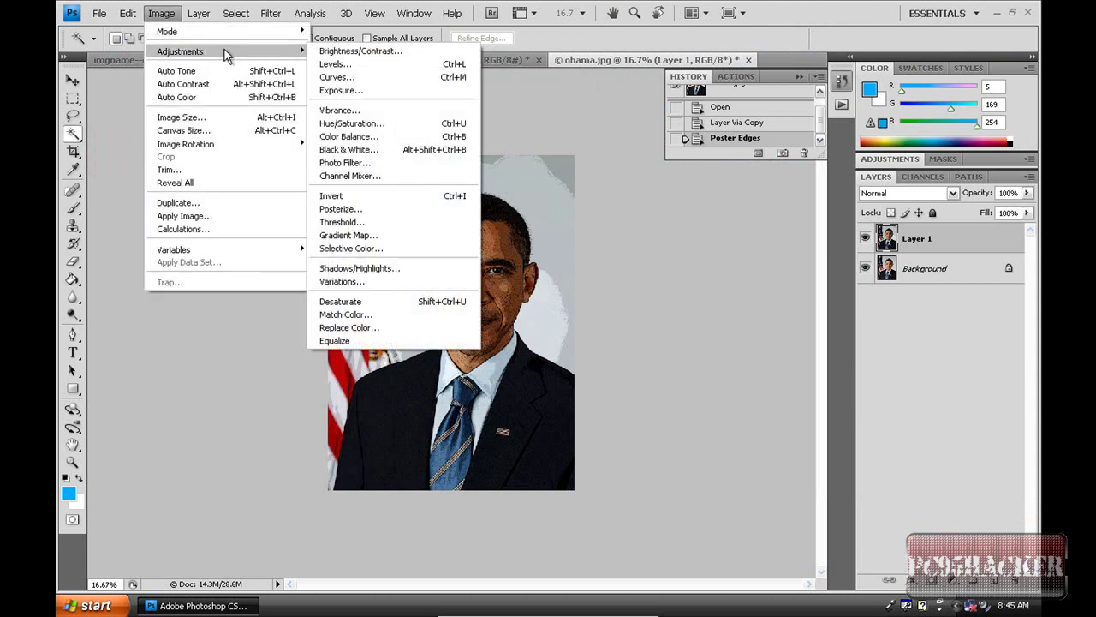
click(338, 51)
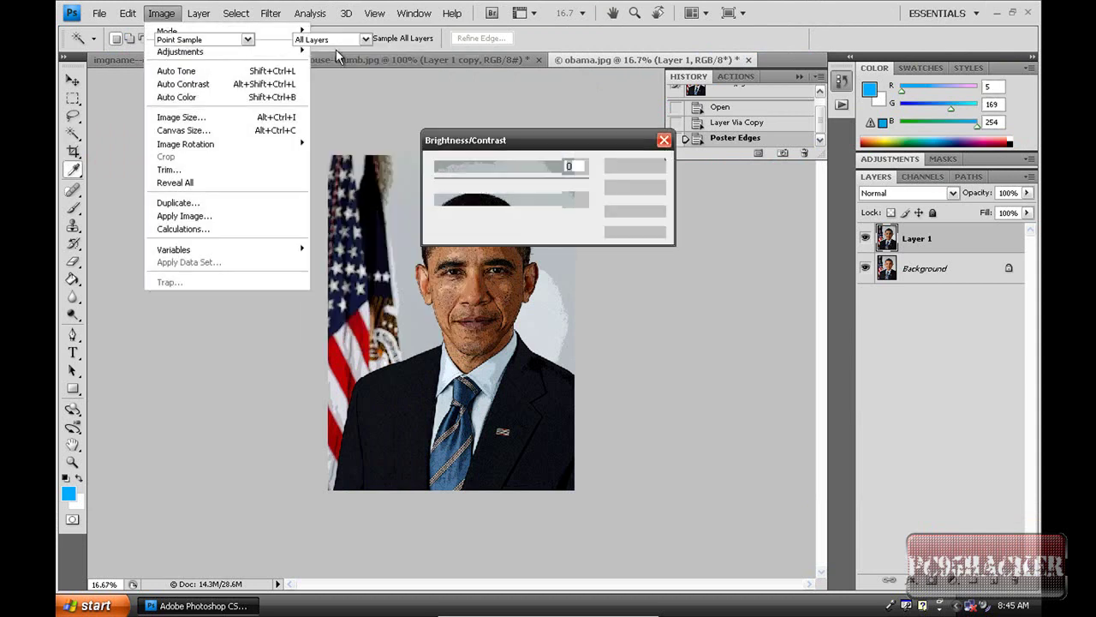
text(0)
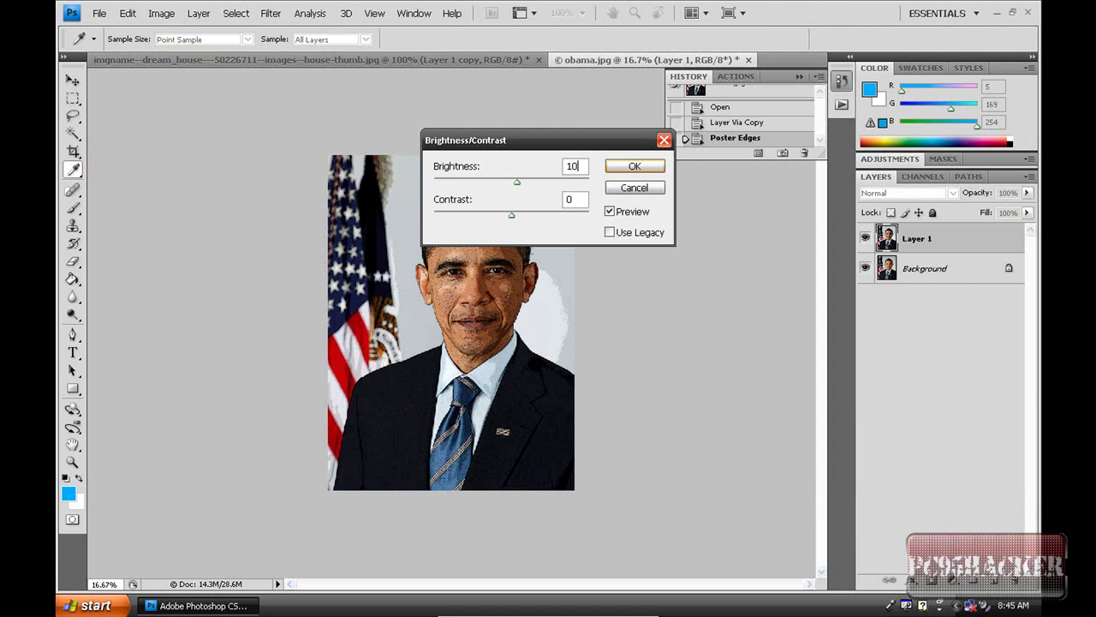
key(Tab)
text(30)
click(620, 167)
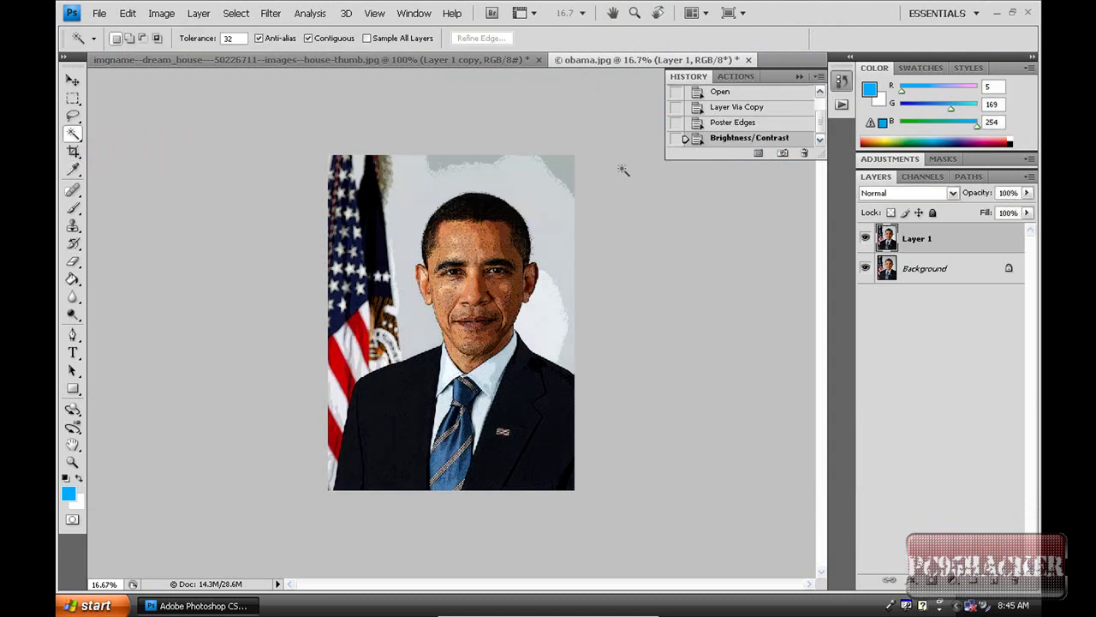
click(270, 13)
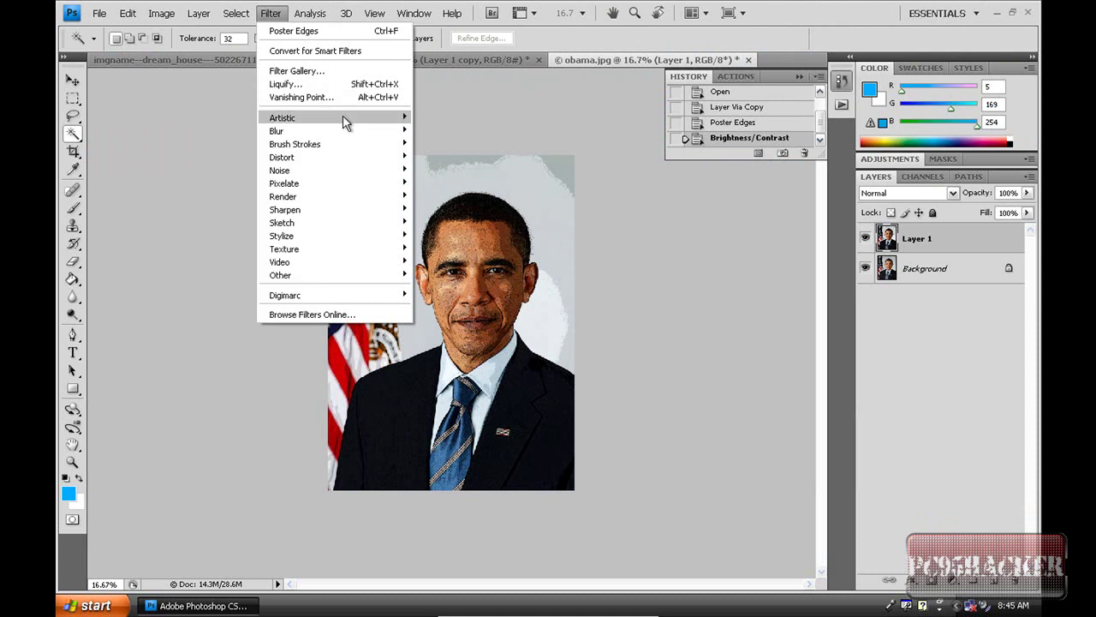
mouse_move(283, 117)
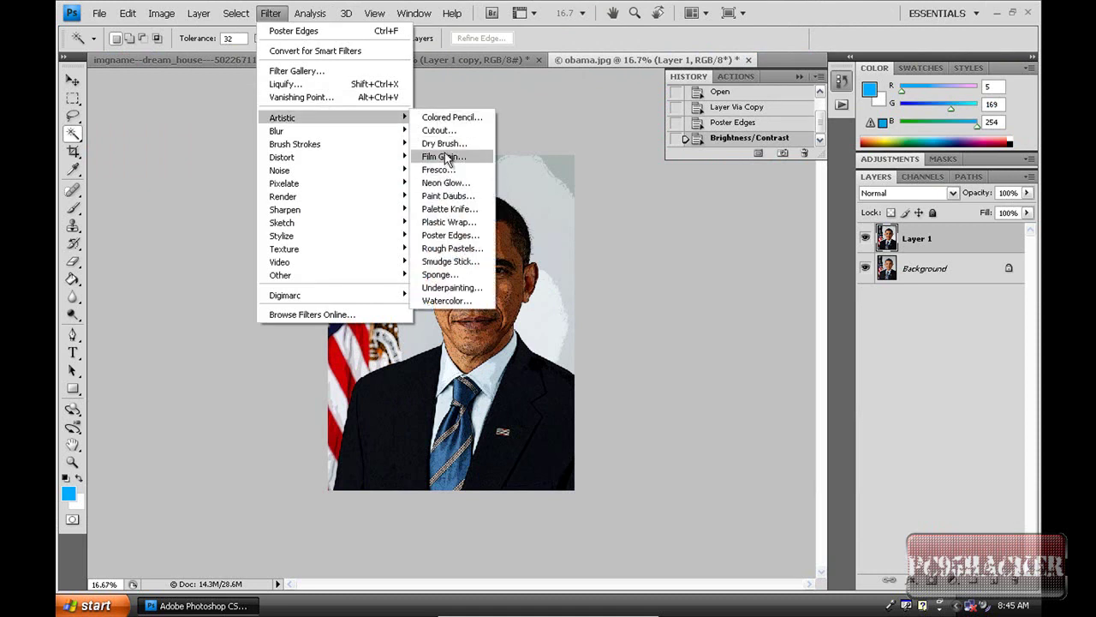
Step: Apply the Cutout filter with 4 levels, edge simplicity 4 and edge fidelity 2
click(440, 131)
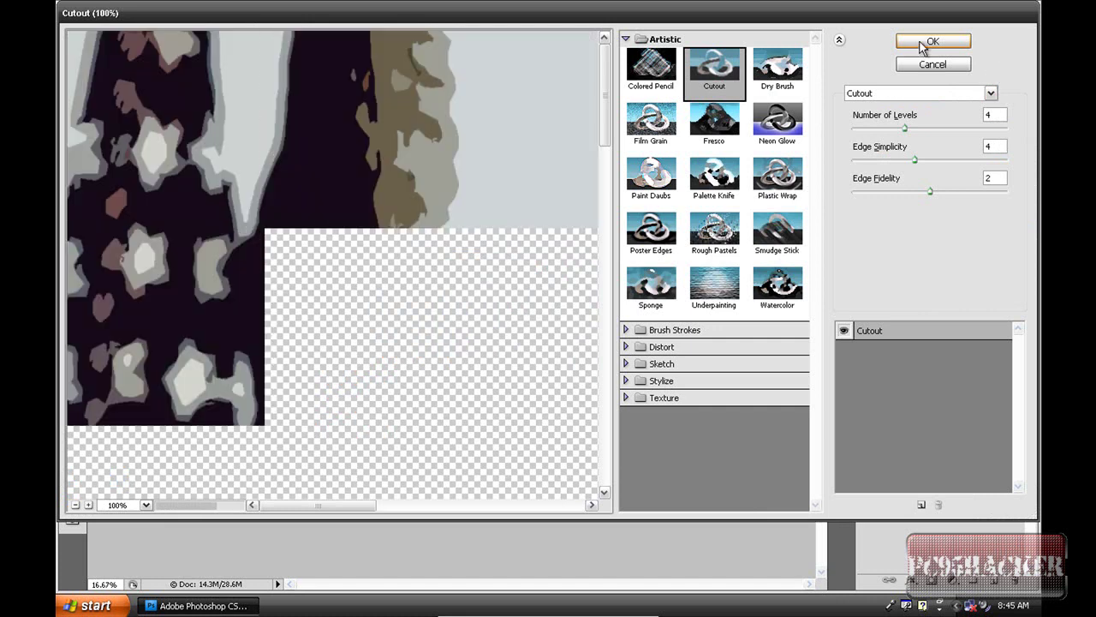
click(921, 44)
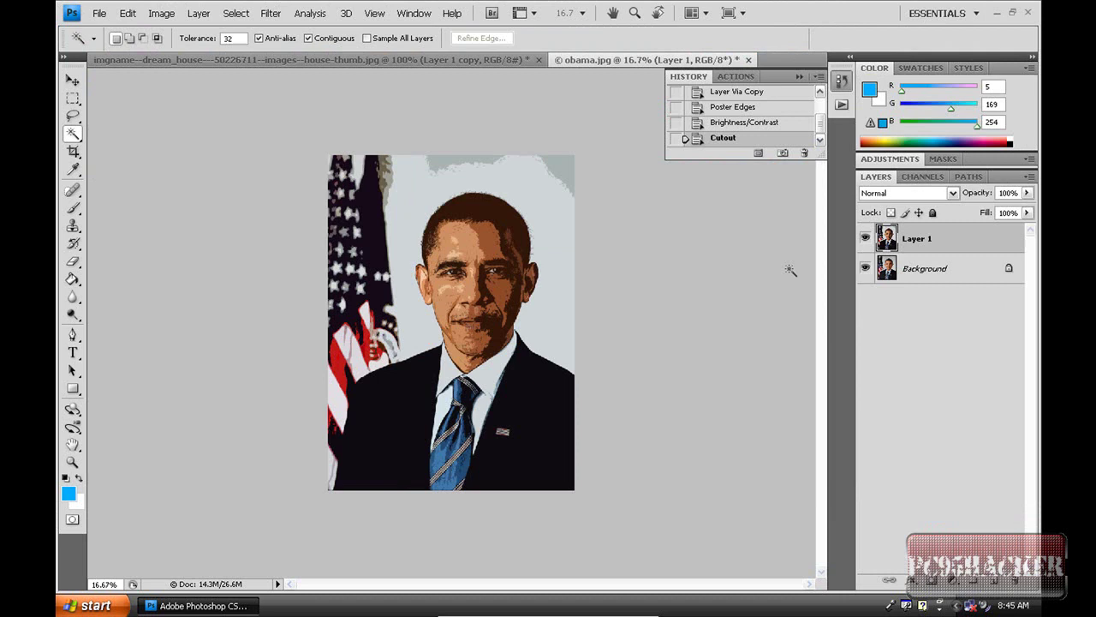
click(387, 57)
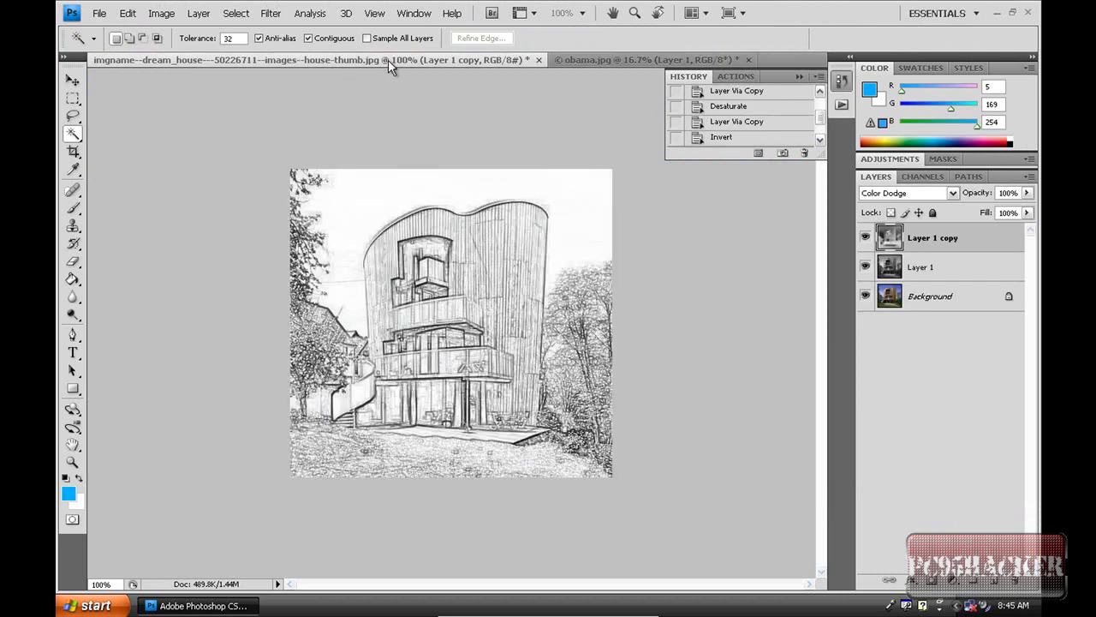
click(610, 63)
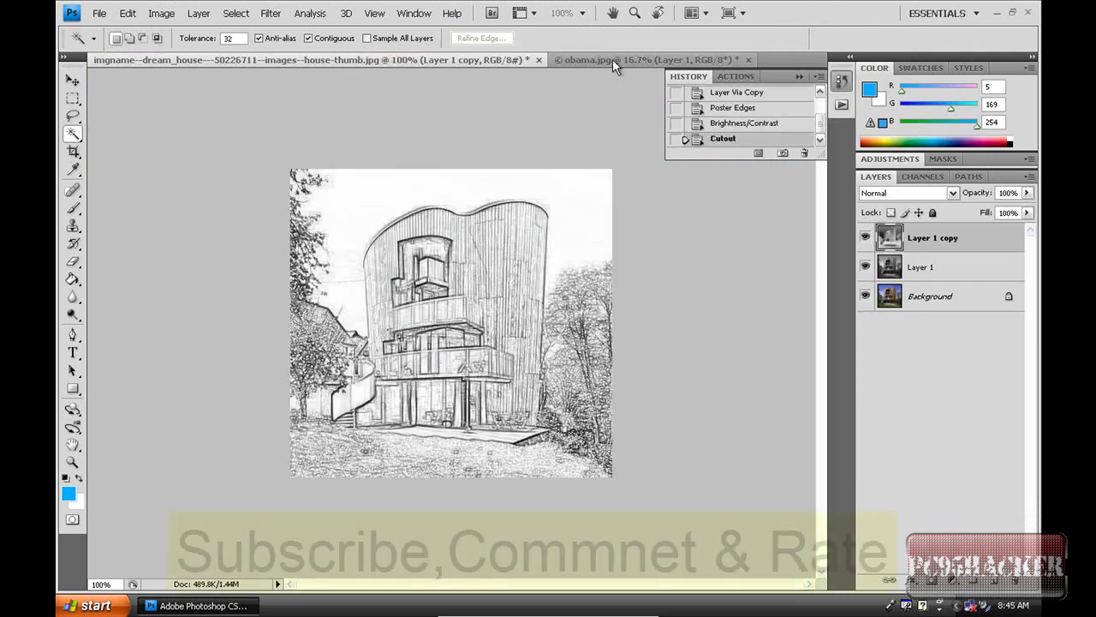